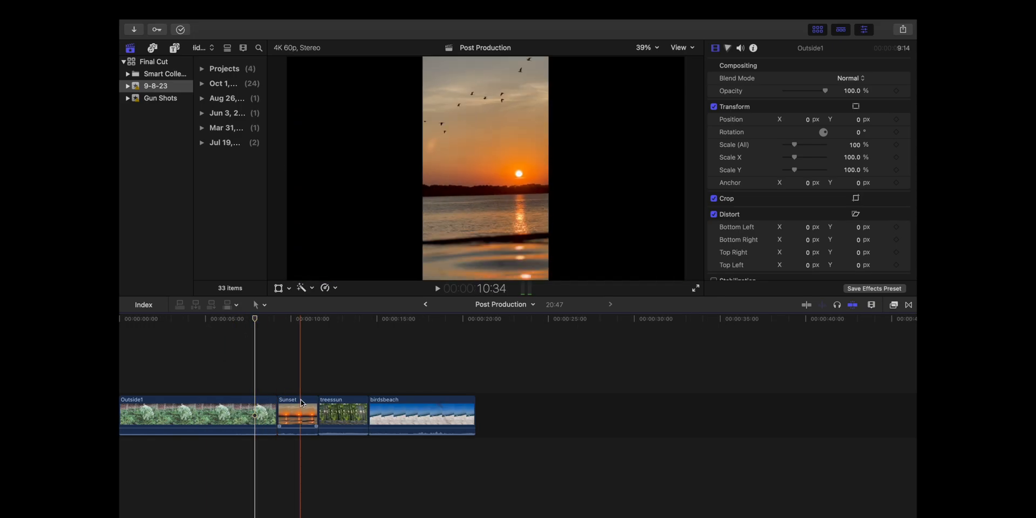
# - Stack the treessun and birdsbeach clips above the Sunset clip, aligned with its start
pyautogui.click(336, 412)
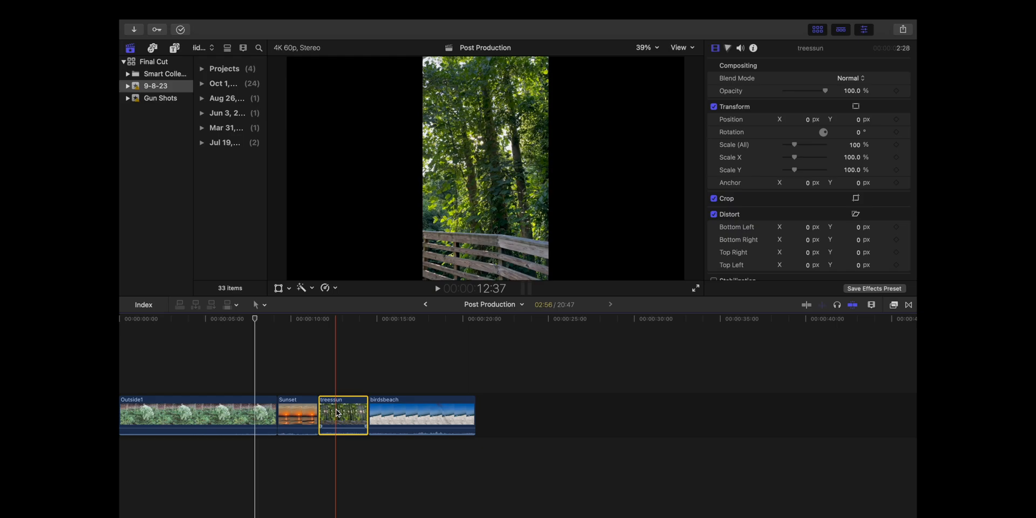
pyautogui.moveTo(336, 412); pyautogui.dragTo(296, 358)
pyautogui.moveTo(361, 405); pyautogui.dragTo(290, 372)
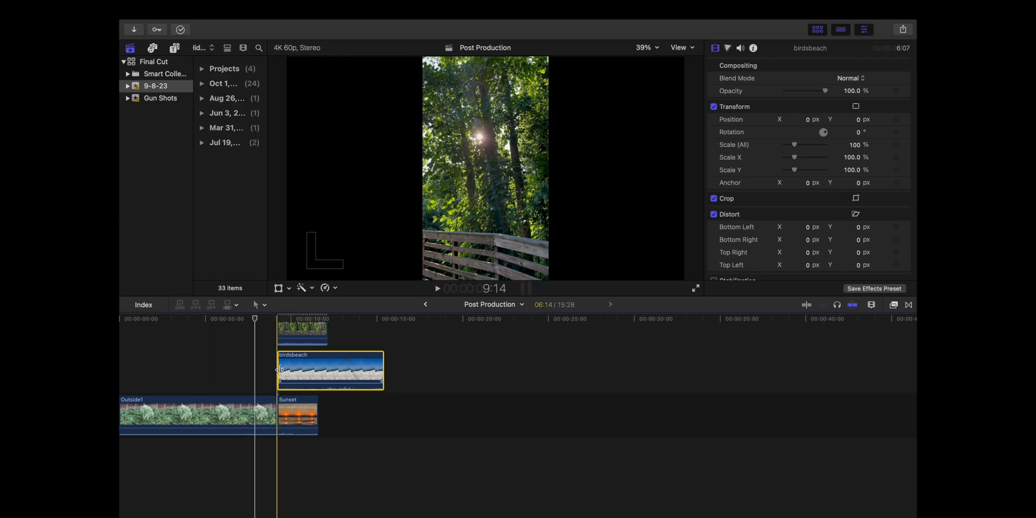
pyautogui.scroll(3, 302, 367)
pyautogui.hscroll(-2, 302, 367)
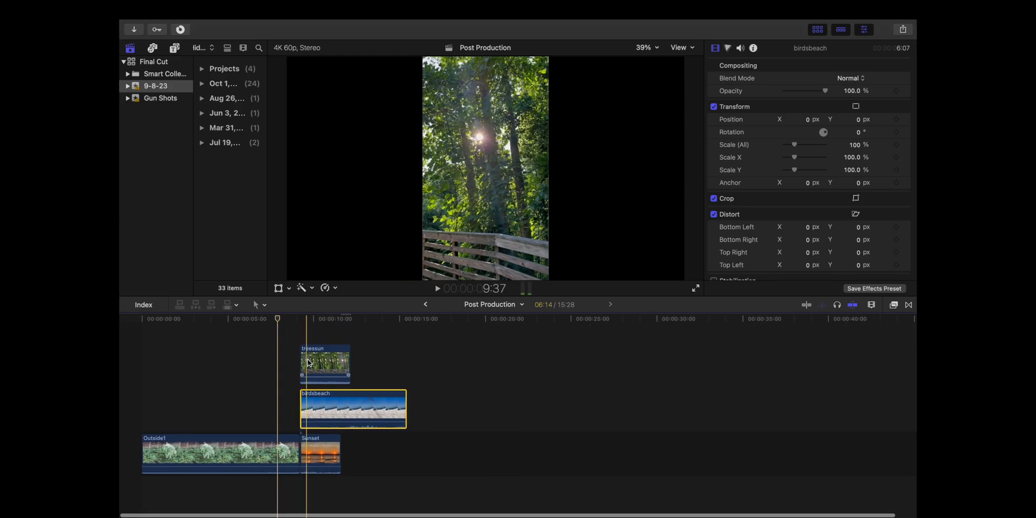
# - Cut the treessun and birdsbeach clips at the end of the Sunset clip and delete the excess pieces
pyautogui.click(343, 351)
pyautogui.click(341, 322)
pyautogui.hotkey('alt', ']')
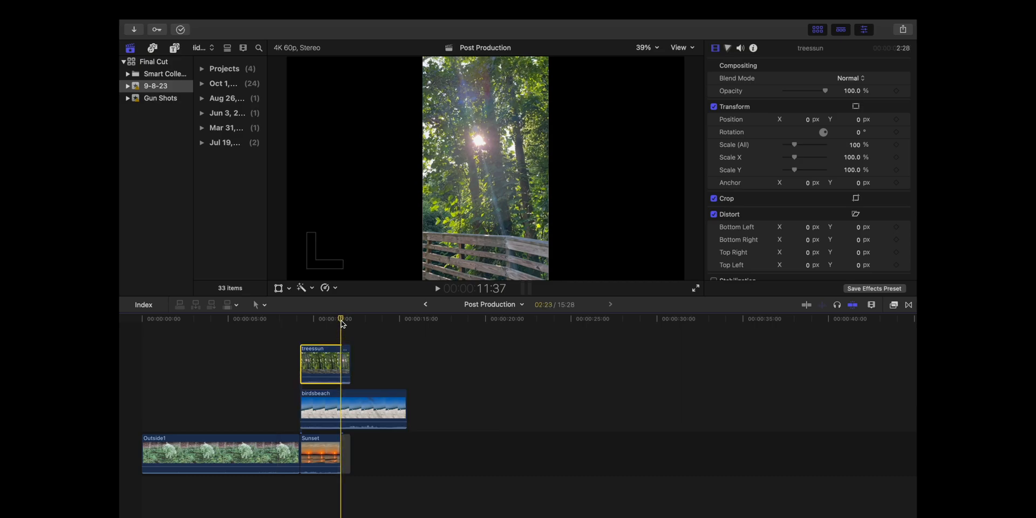
pyautogui.click(341, 414)
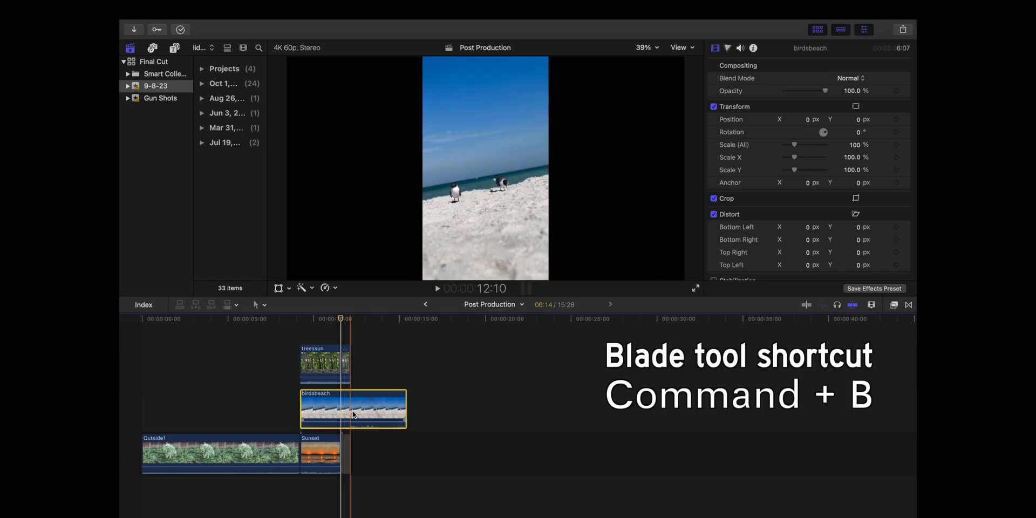
pyautogui.press('super+b')
pyautogui.moveTo(348, 335); pyautogui.dragTo(393, 458)
pyautogui.press('Delete')
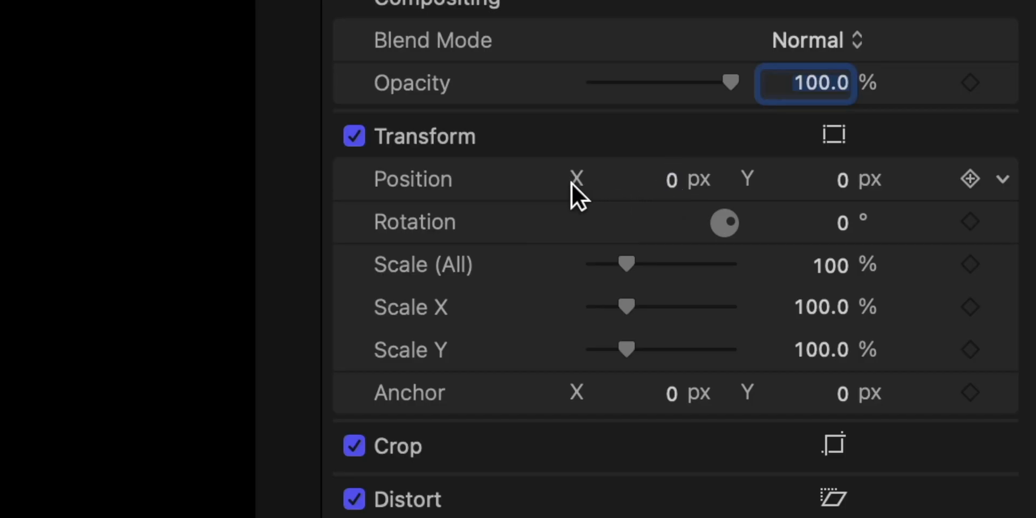
# - Set the treessun clip's X position to 1270 px
pyautogui.click(670, 185)
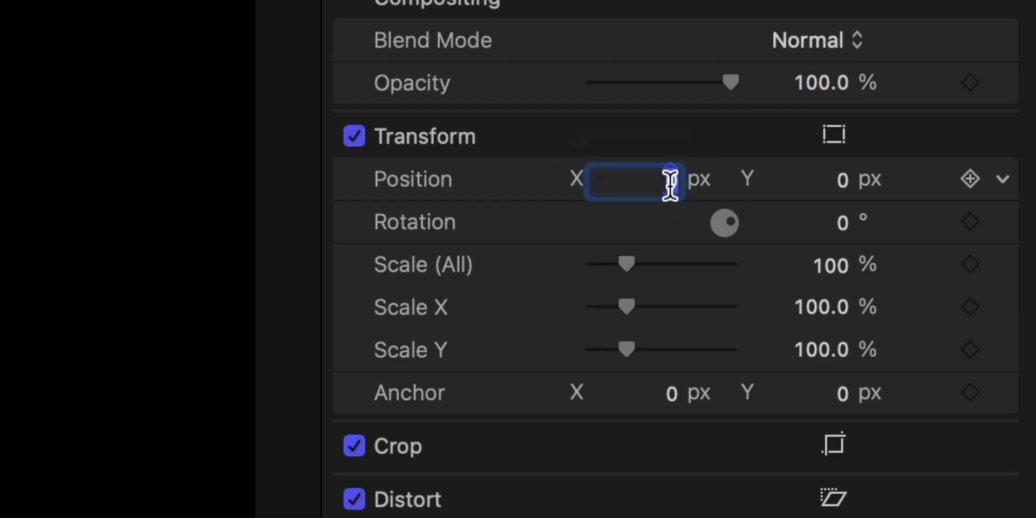
pyautogui.write('1270')
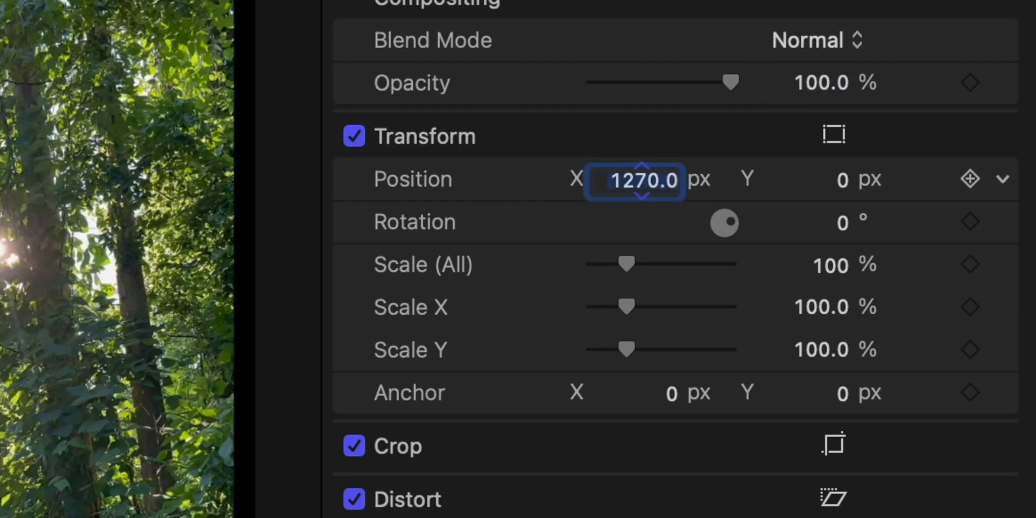
pyautogui.press('Return')
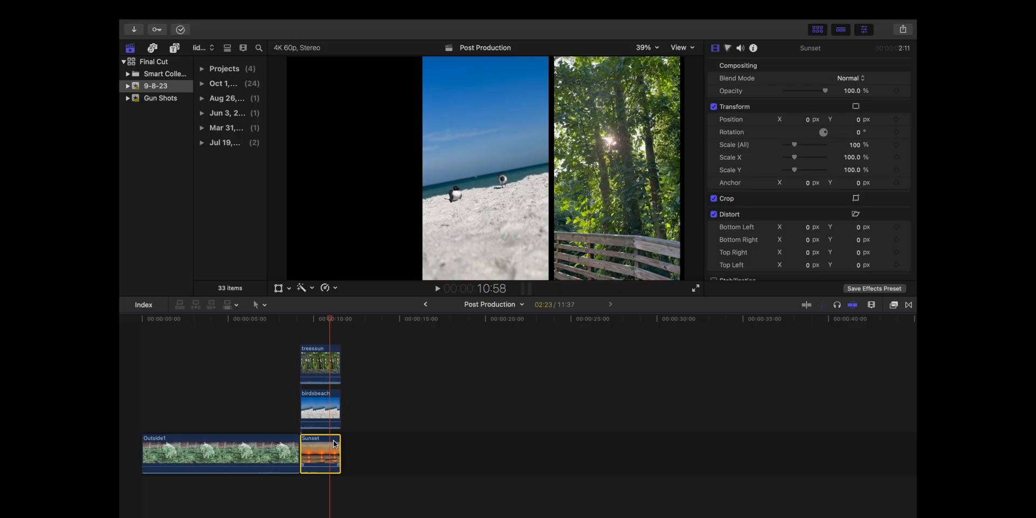
# - Set the birdsbeach clip's X position to -1270 px
pyautogui.click(335, 421)
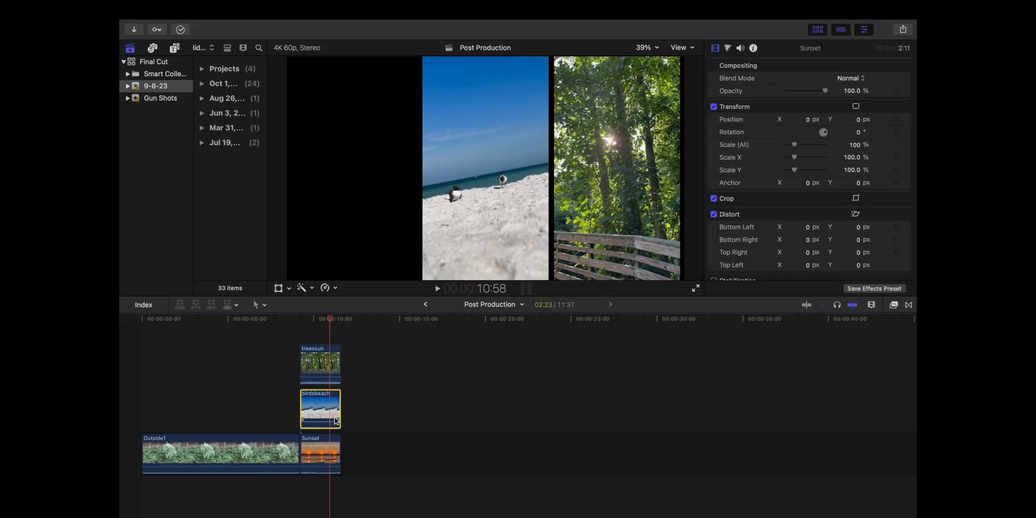
pyautogui.click(806, 122)
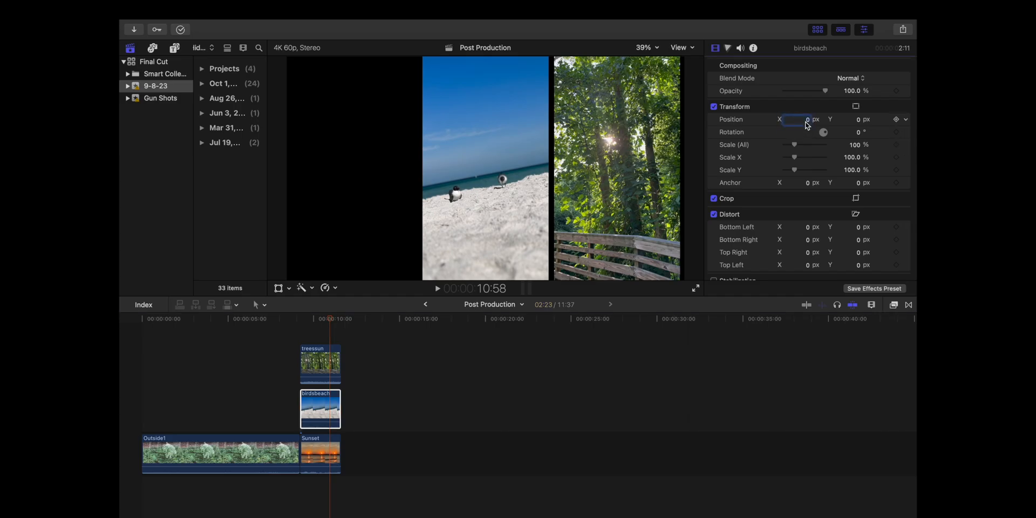
pyautogui.write('-')
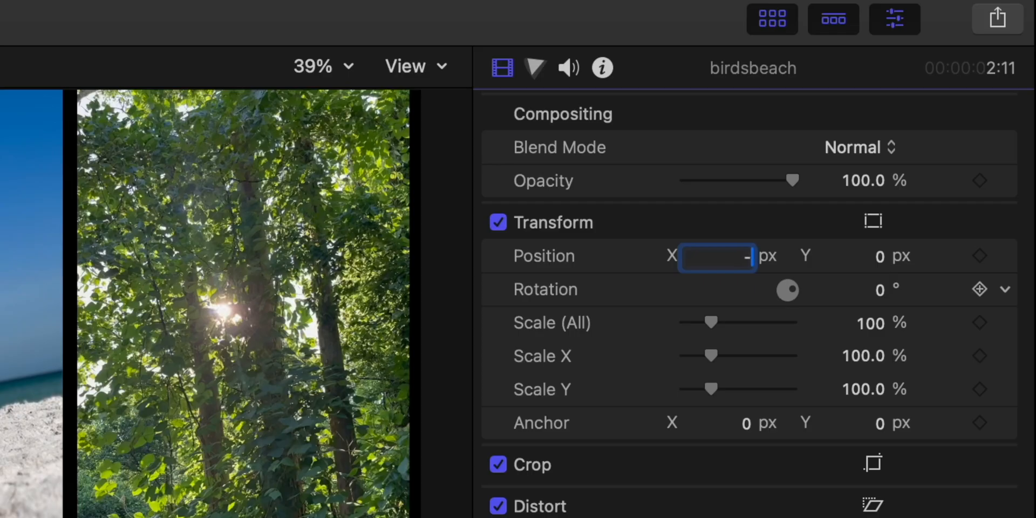
pyautogui.write('1270')
pyautogui.press('Return')
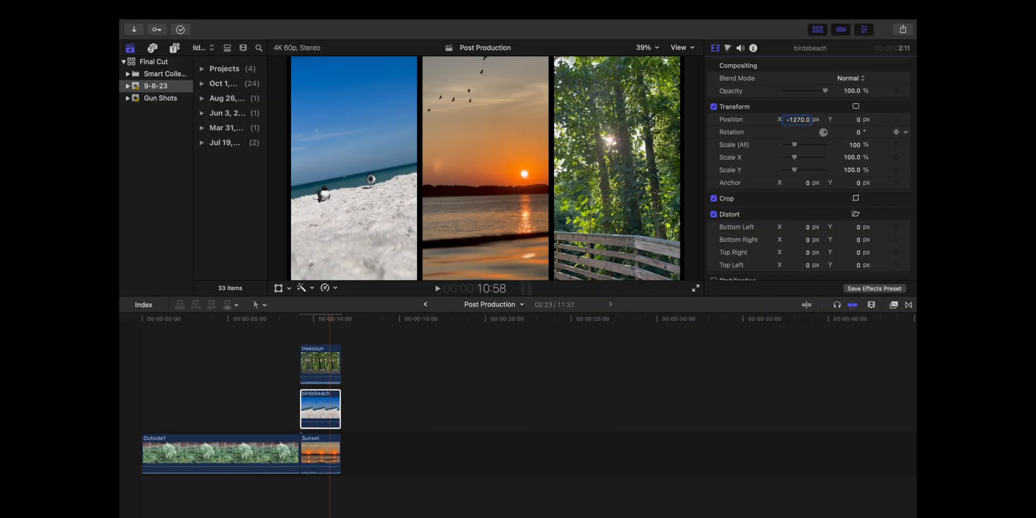
# - Scale the three stacked clips treessun, birdsbeach and Sunset together to 89%
pyautogui.moveTo(315, 334); pyautogui.dragTo(319, 482)
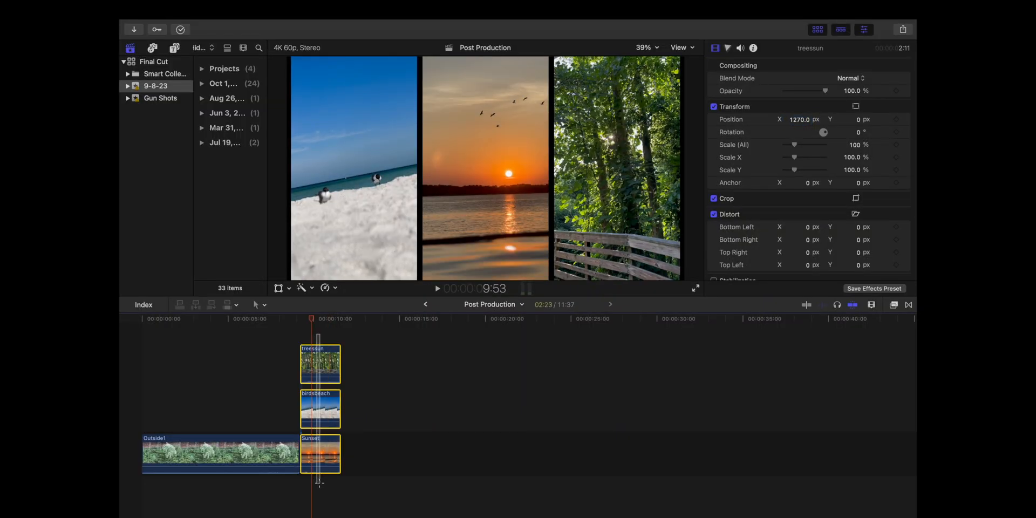
pyautogui.moveTo(795, 147); pyautogui.dragTo(794, 146)
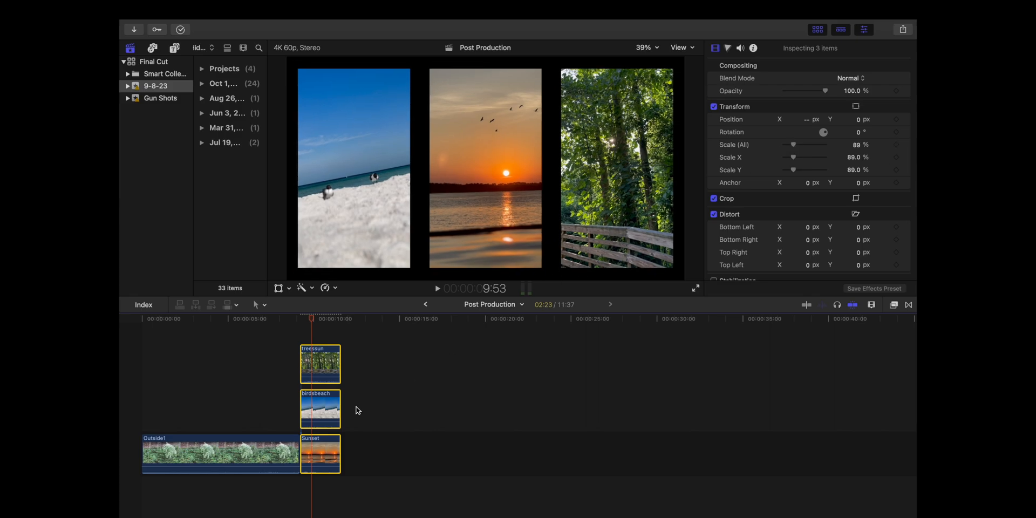
pyautogui.click(388, 398)
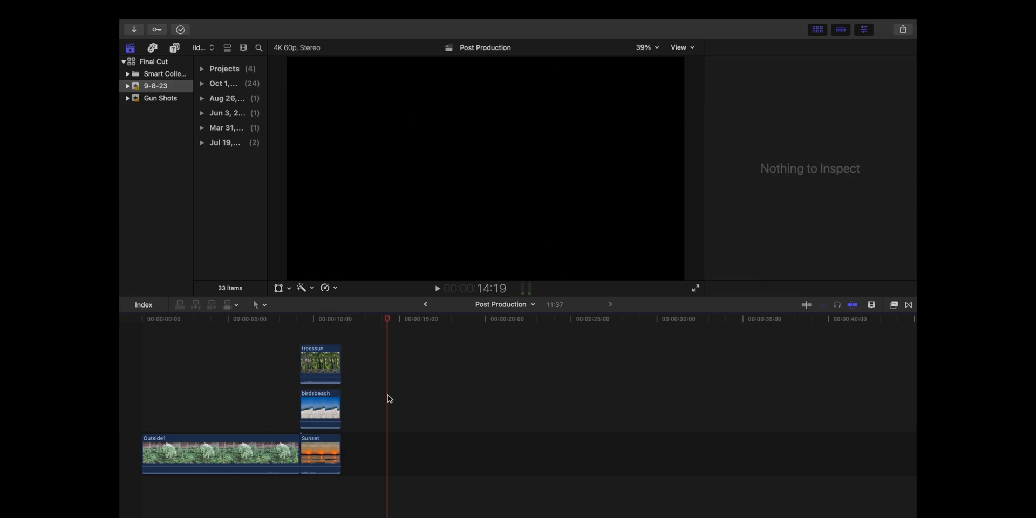
# - Insert the Zagged Waves 2 pattern background generator between the Outside1 clip and the stacked clips
pyautogui.click(316, 323)
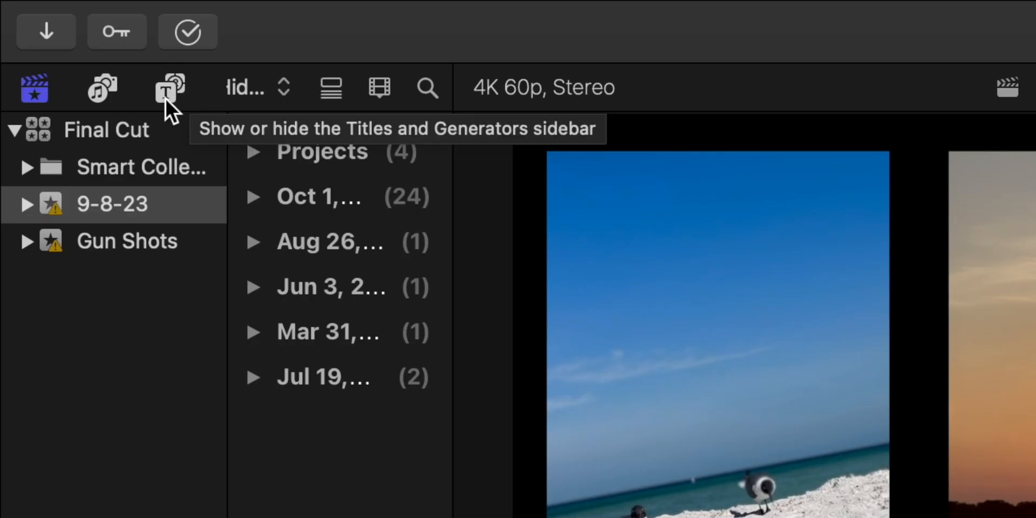
pyautogui.click(163, 94)
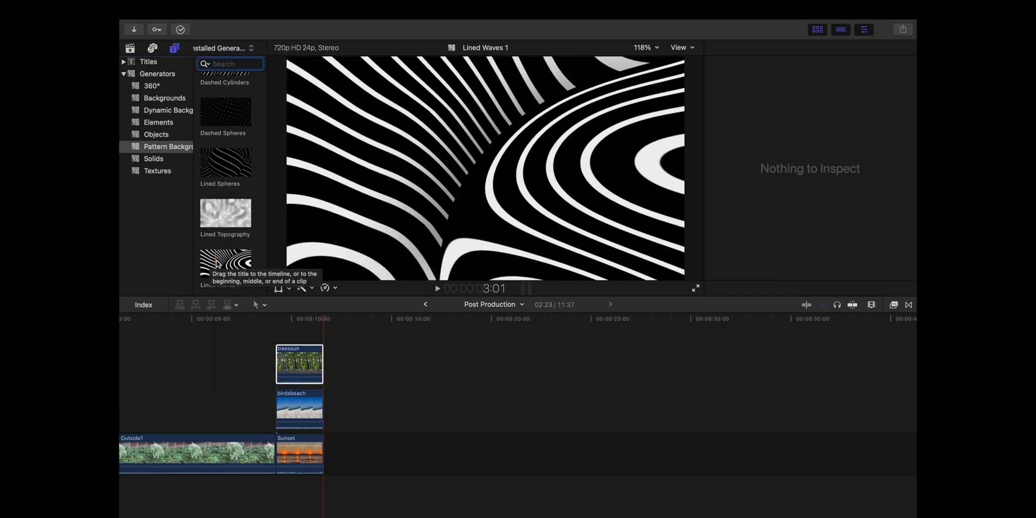
pyautogui.scroll(-6, 221, 265)
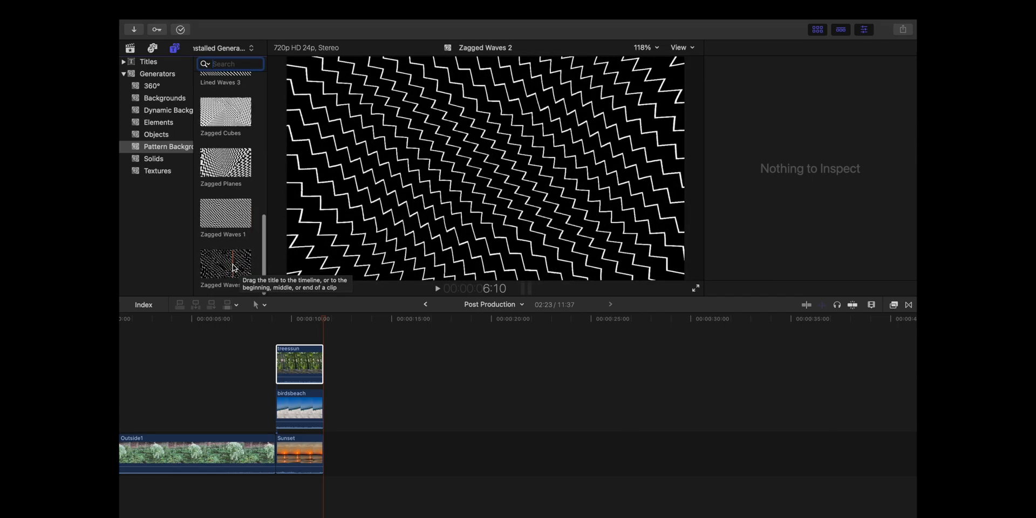
pyautogui.moveTo(226, 268); pyautogui.dragTo(270, 470)
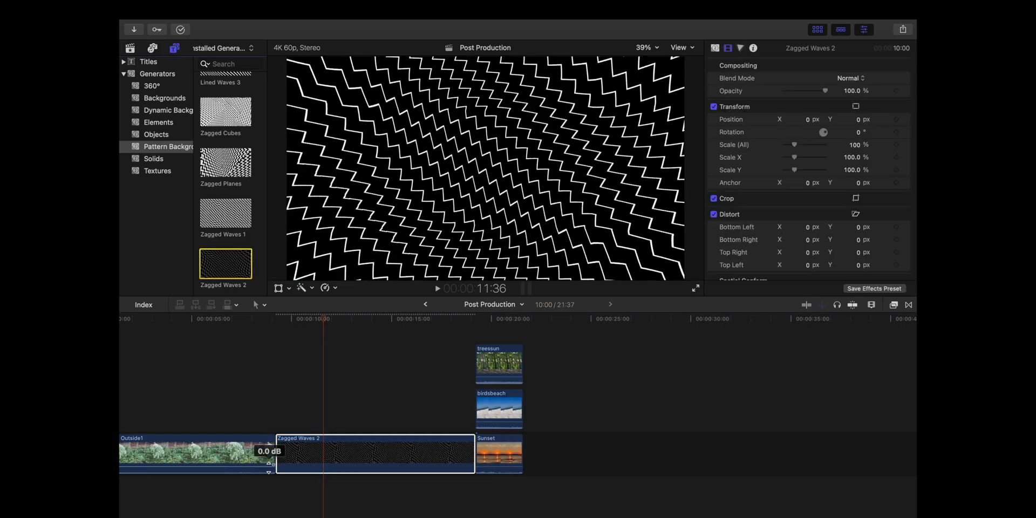
# - Move the three stacked clips above the Zagged Waves 2 background, aligned with its start
pyautogui.moveTo(503, 333); pyautogui.dragTo(510, 449)
pyautogui.moveTo(510, 452); pyautogui.dragTo(333, 452)
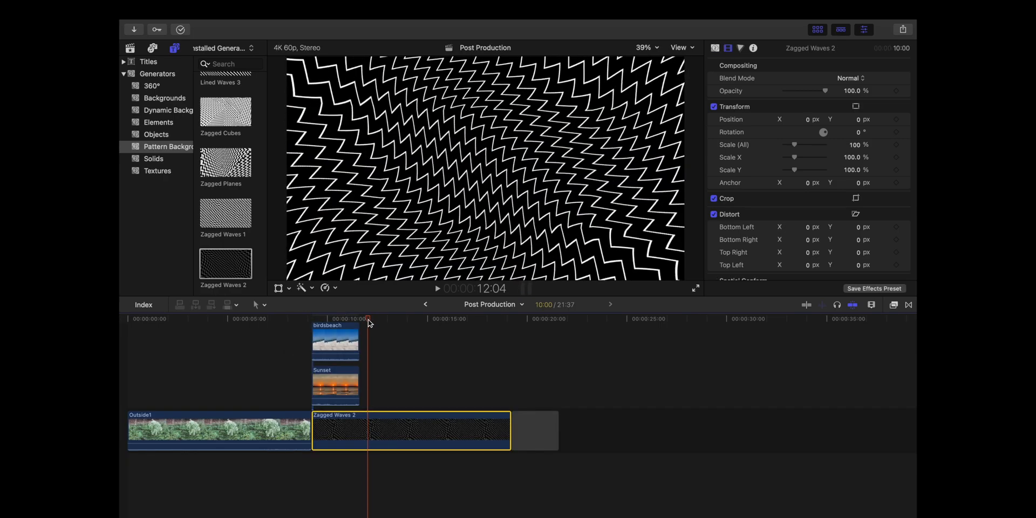
# - Cut the Zagged Waves 2 background at the end of the stacked clips and delete everything after the cut
pyautogui.moveTo(369, 322); pyautogui.dragTo(361, 323)
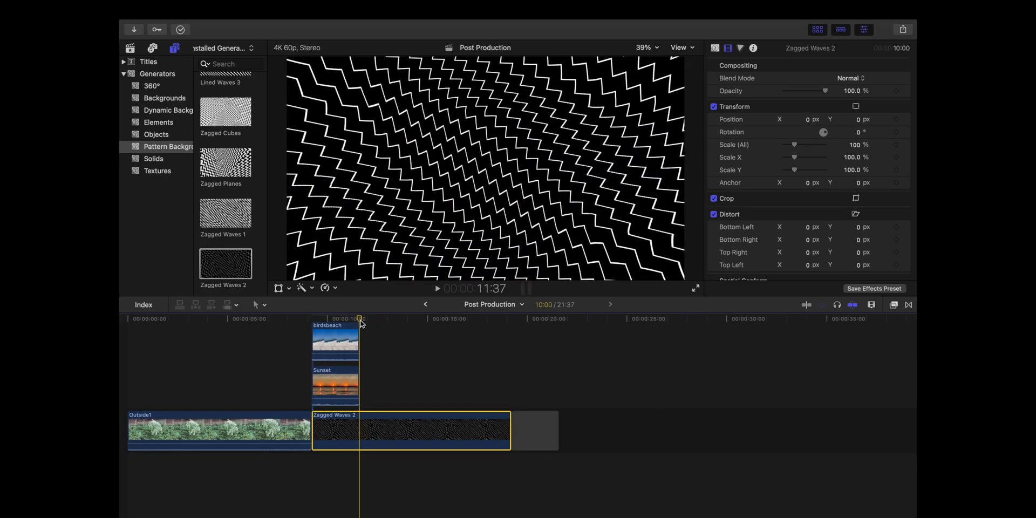
pyautogui.press('super+b')
pyautogui.moveTo(421, 382); pyautogui.dragTo(620, 423)
pyautogui.press('Delete')
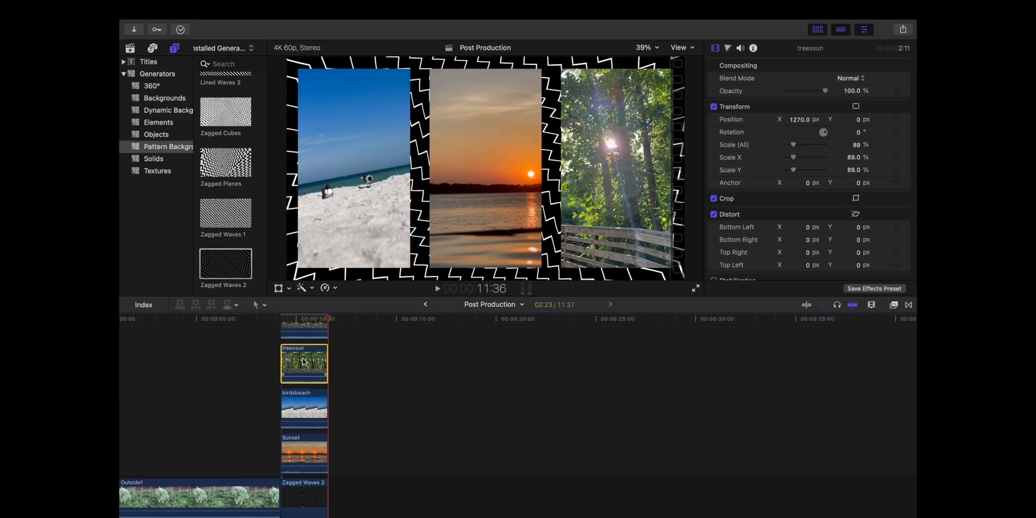
# - Copy the treessun clip to the end of the main storyline and duplicate it directly above itself
pyautogui.moveTo(304, 360); pyautogui.dragTo(364, 497)
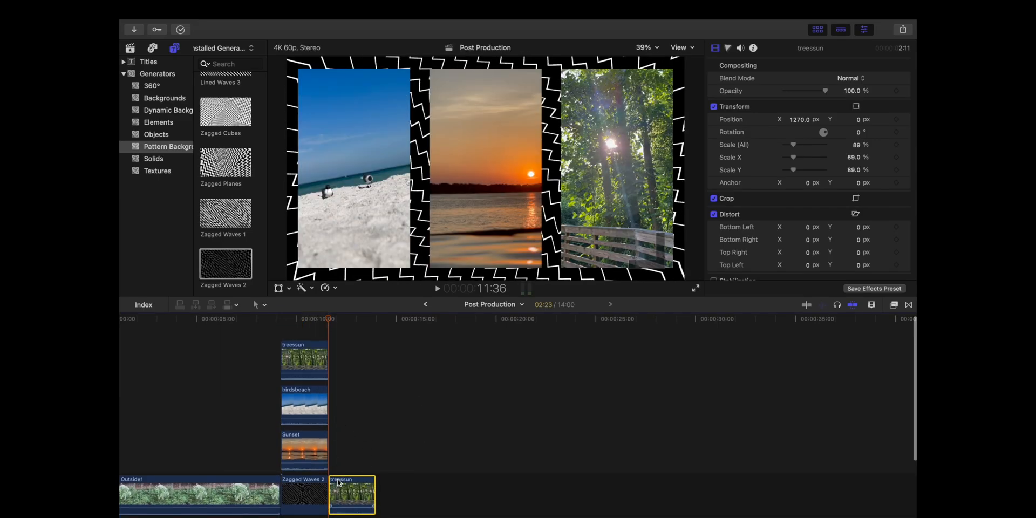
pyautogui.moveTo(360, 424); pyautogui.dragTo(364, 390)
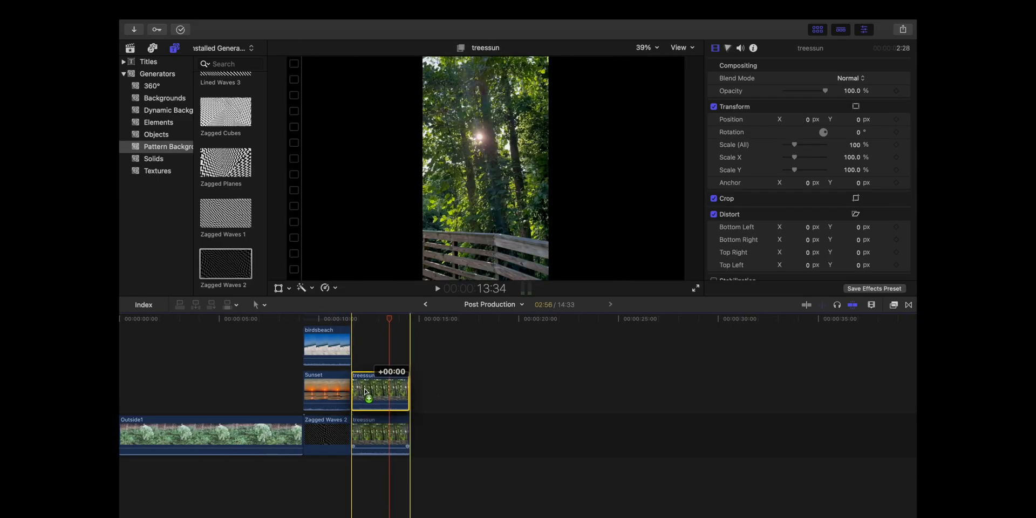
pyautogui.click(353, 343)
pyautogui.press('space')
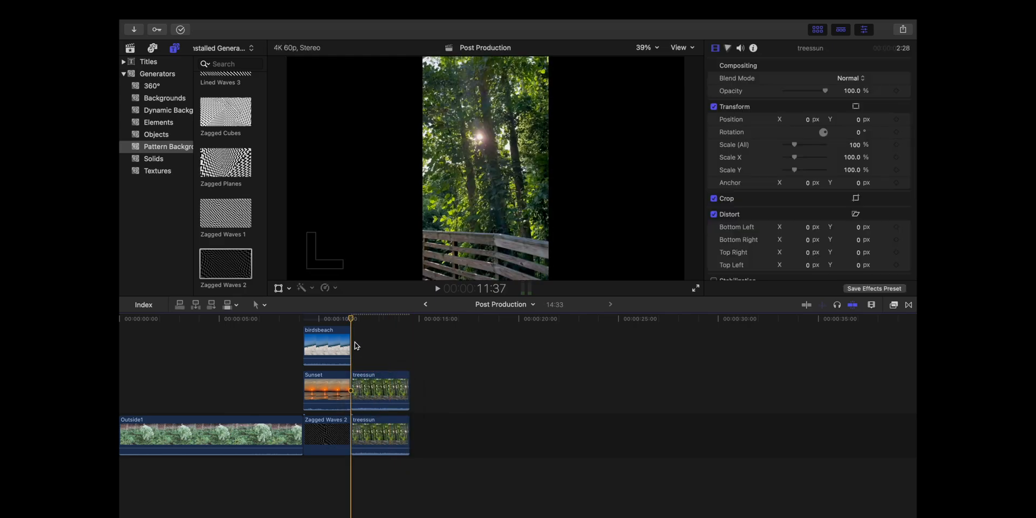
pyautogui.press('space')
# - Scale up the lower treessun copy in the main storyline until it fills the frame
pyautogui.click(355, 345)
pyautogui.click(392, 436)
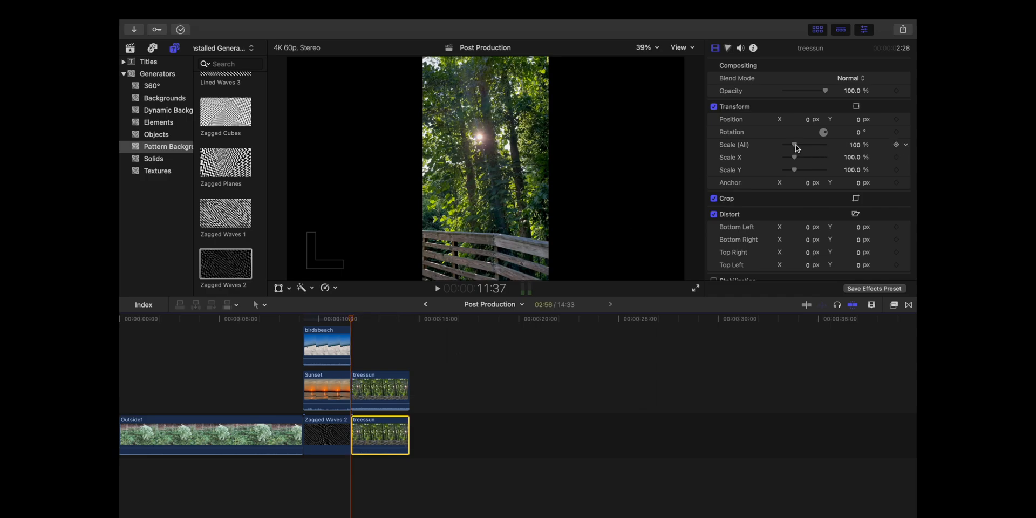
pyautogui.moveTo(795, 146); pyautogui.dragTo(820, 156)
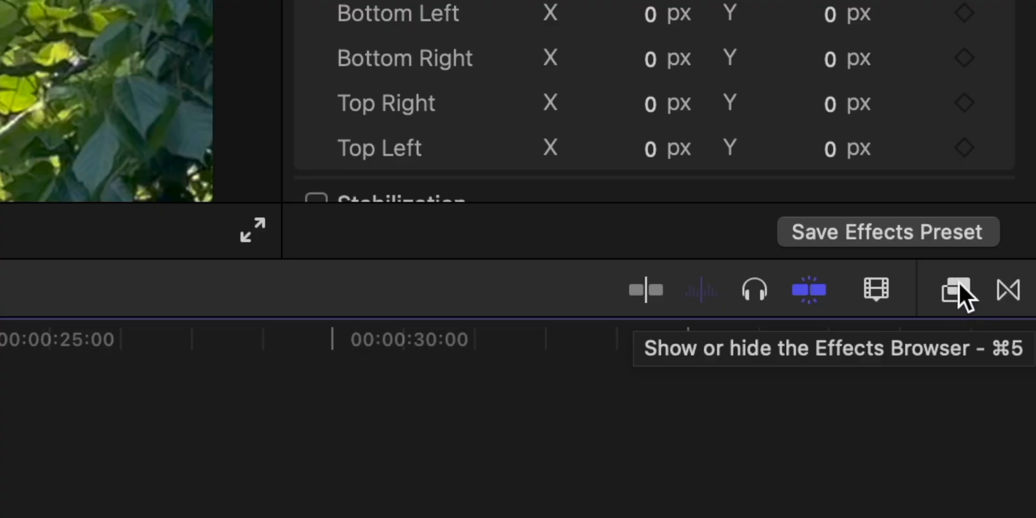
# - Find the Gaussian blur effect and apply it to the lower treessun copy
pyautogui.click(894, 306)
pyautogui.write('ga')
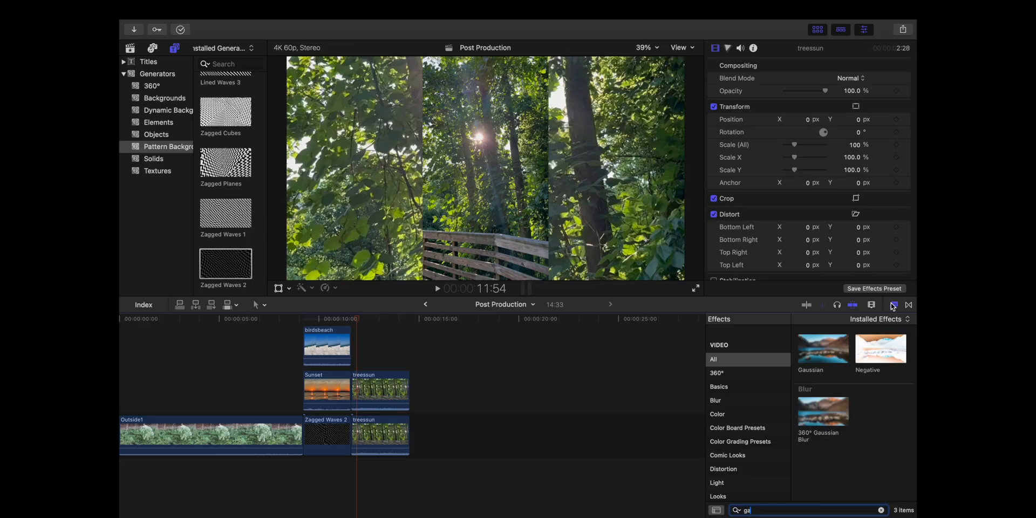
pyautogui.moveTo(813, 352); pyautogui.dragTo(386, 446)
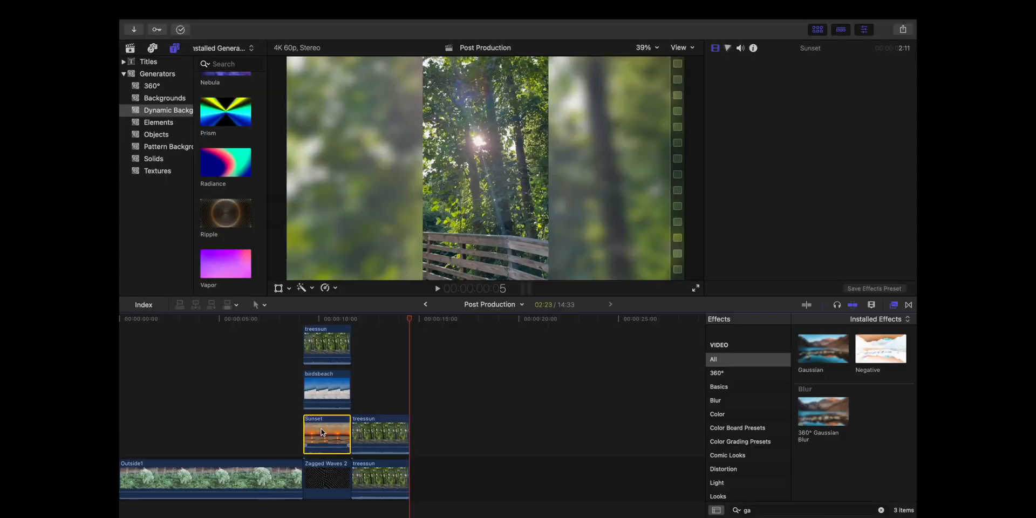
# - Copy the Sunset clip to the end of the timeline and place it above a newly inserted Radiance dynamic background
pyautogui.moveTo(327, 387); pyautogui.dragTo(430, 477)
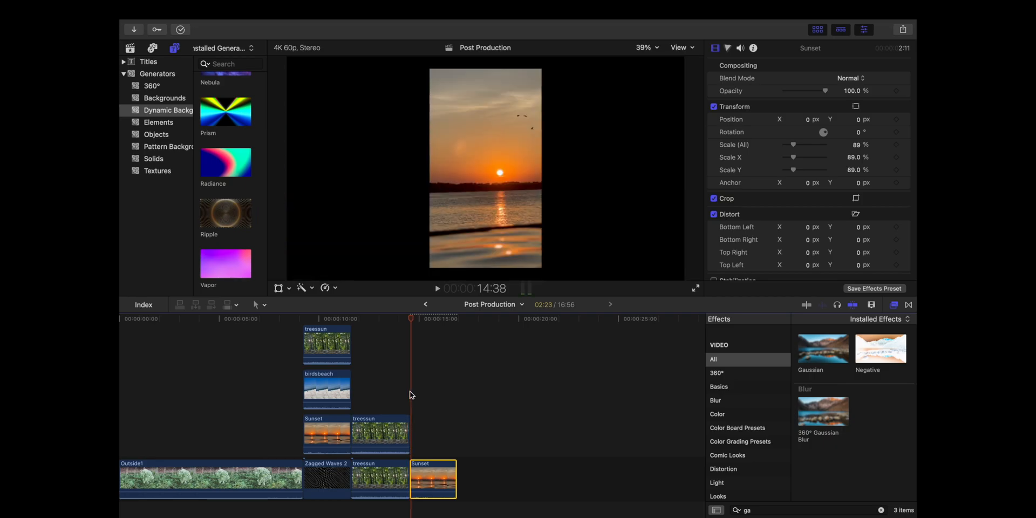
pyautogui.scroll(3, 223, 216)
pyautogui.click(223, 283)
pyautogui.press('w')
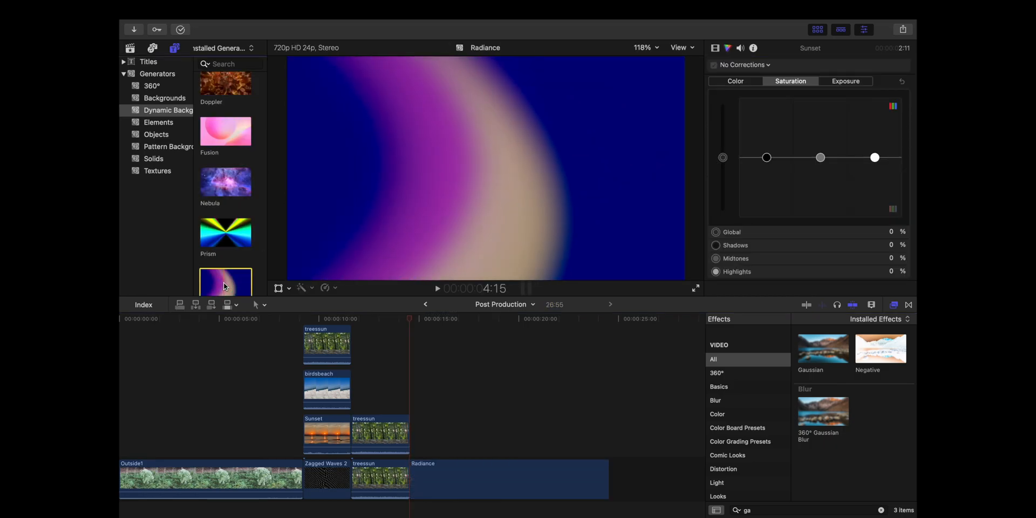
pyautogui.moveTo(637, 477); pyautogui.dragTo(442, 414)
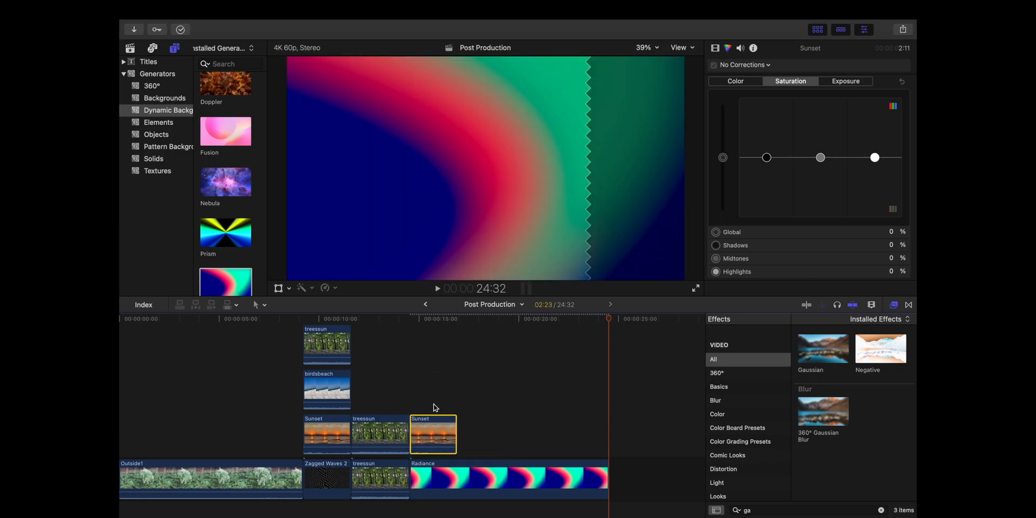
# - Scale the Sunset clip above the Radiance background to 75% and duplicate it directly above itself
pyautogui.click(404, 379)
pyautogui.press('space')
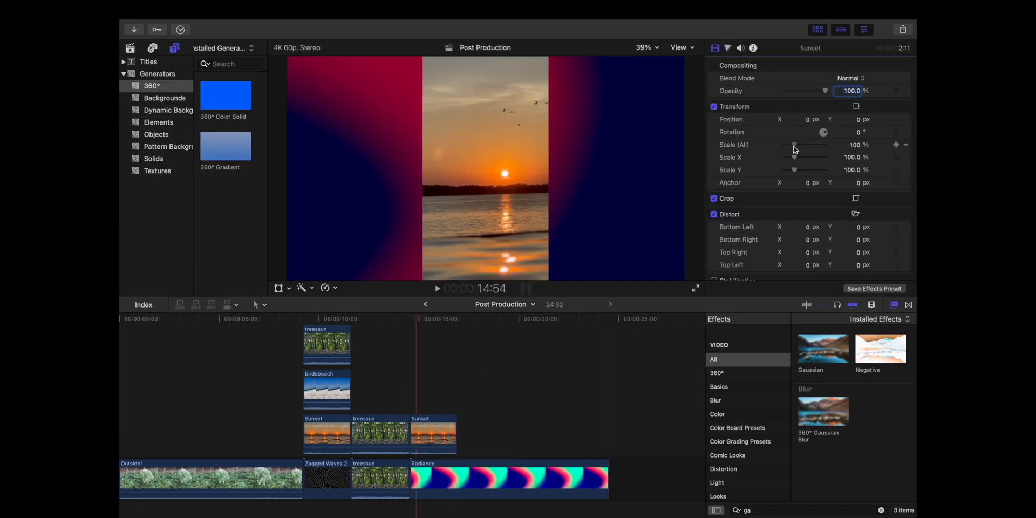
pyautogui.moveTo(794, 146); pyautogui.dragTo(791, 147)
pyautogui.click(433, 425)
pyautogui.moveTo(433, 425)
pyautogui.mouseDown()
pyautogui.moveTo(432, 414)
pyautogui.moveTo(433, 425)
pyautogui.mouseUp()
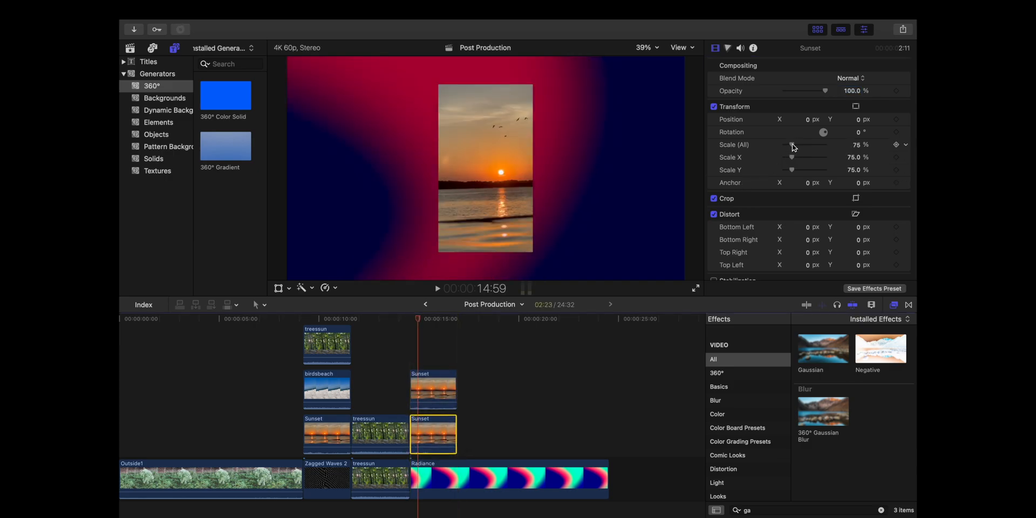
# - Scale the lower Sunset clip above the Radiance background to 320%, set its blend mode to Multiply, and play back the result
pyautogui.moveTo(793, 147); pyautogui.dragTo(819, 153)
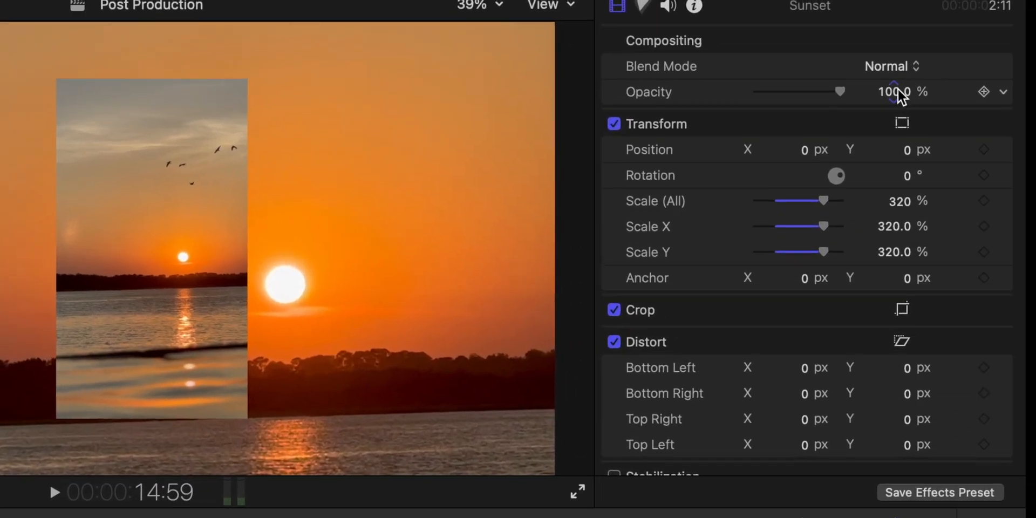
pyautogui.click(860, 78)
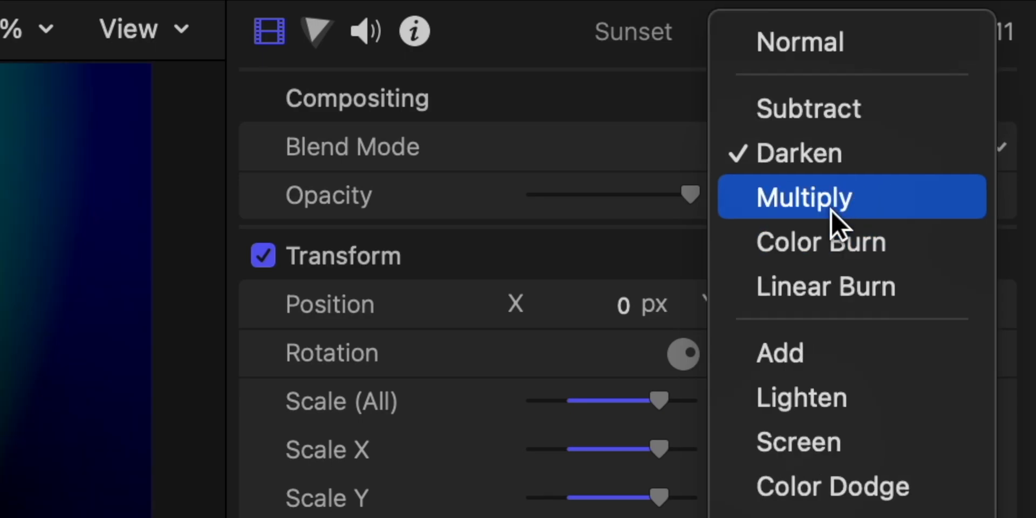
pyautogui.click(831, 206)
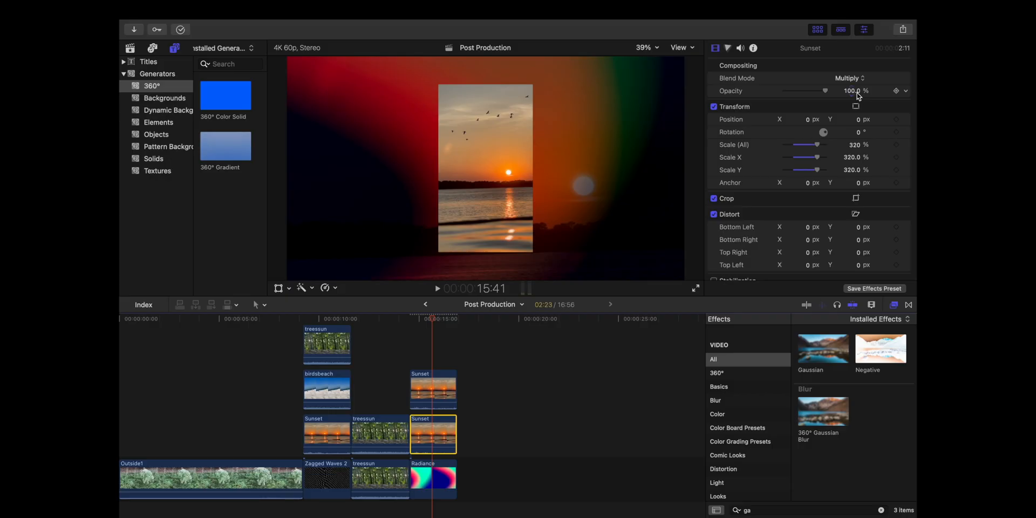
pyautogui.click(406, 362)
pyautogui.press('space')
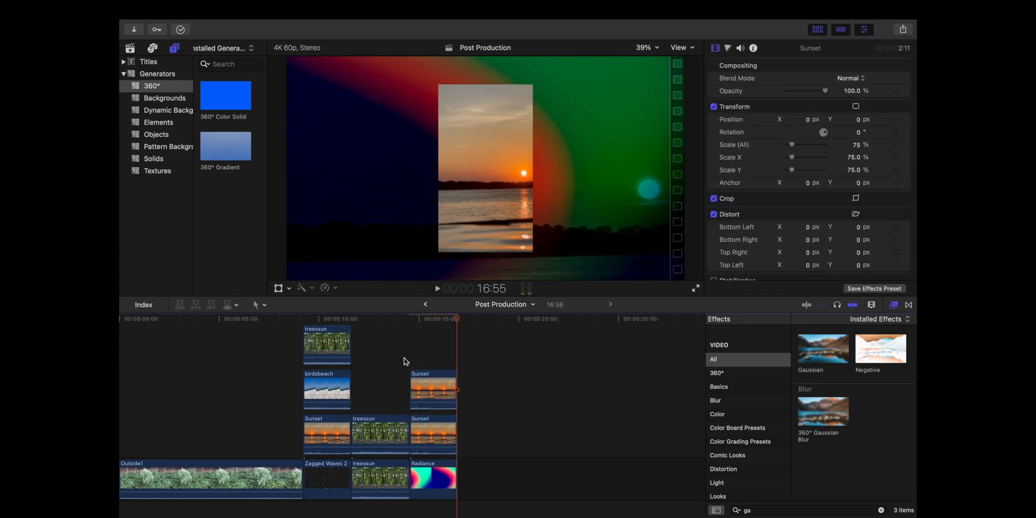
# - Duplicate the upper Sunset clip directly above itself and scale the middle Sunset clip of the stack to 82%
pyautogui.moveTo(434, 390)
pyautogui.mouseDown()
pyautogui.moveTo(438, 350)
pyautogui.moveTo(437, 391)
pyautogui.mouseUp()
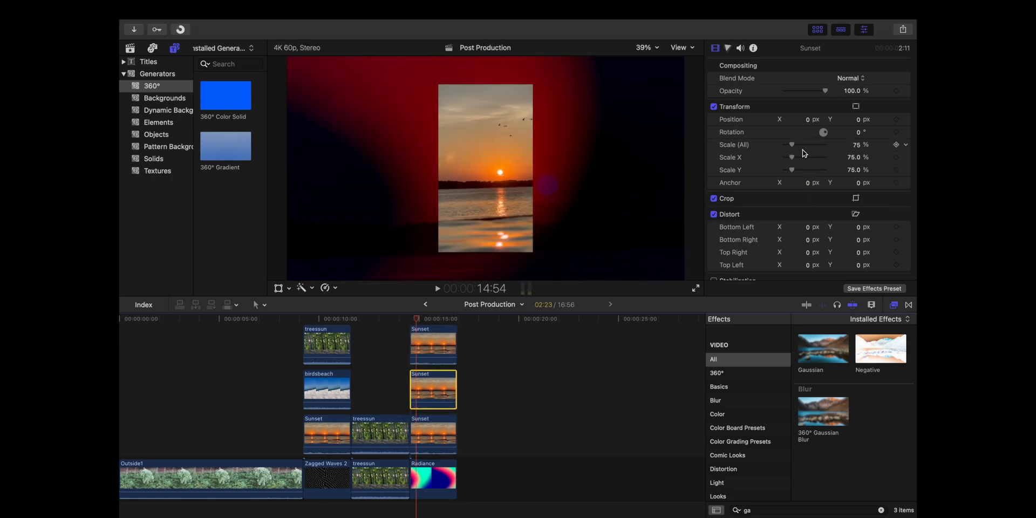
pyautogui.moveTo(792, 146); pyautogui.dragTo(793, 146)
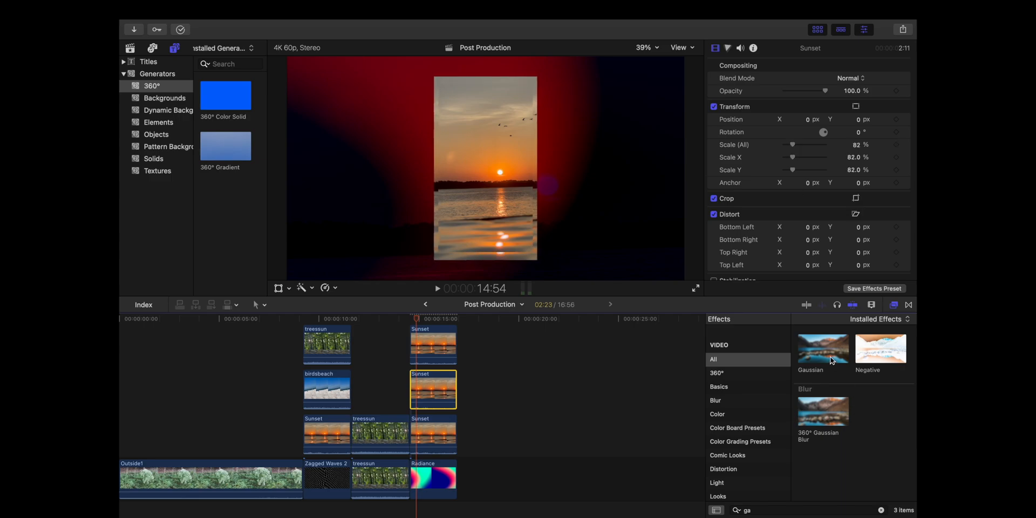
# - Apply the Gaussian blur effect to the middle Sunset clip and change its blend mode to a dodge mode
pyautogui.moveTo(831, 361); pyautogui.dragTo(441, 391)
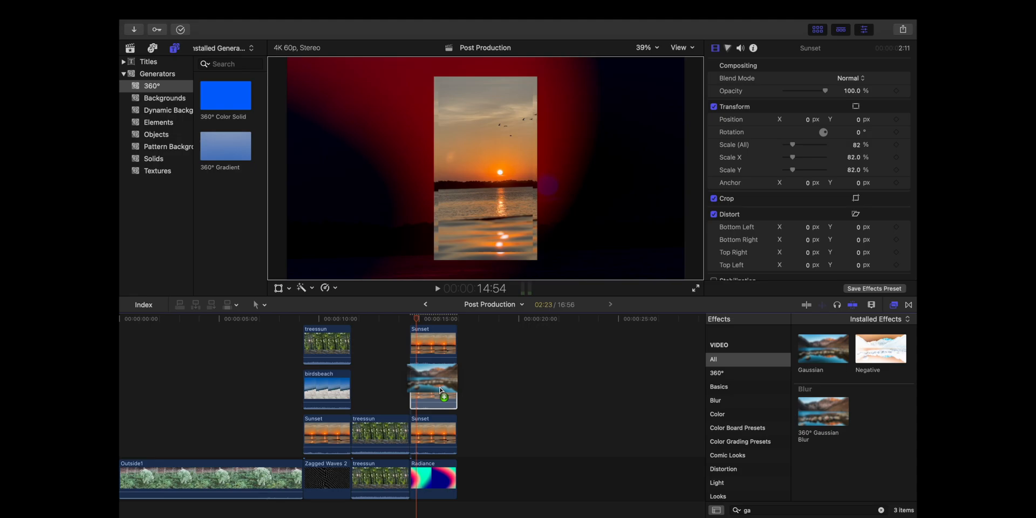
pyautogui.click(847, 160)
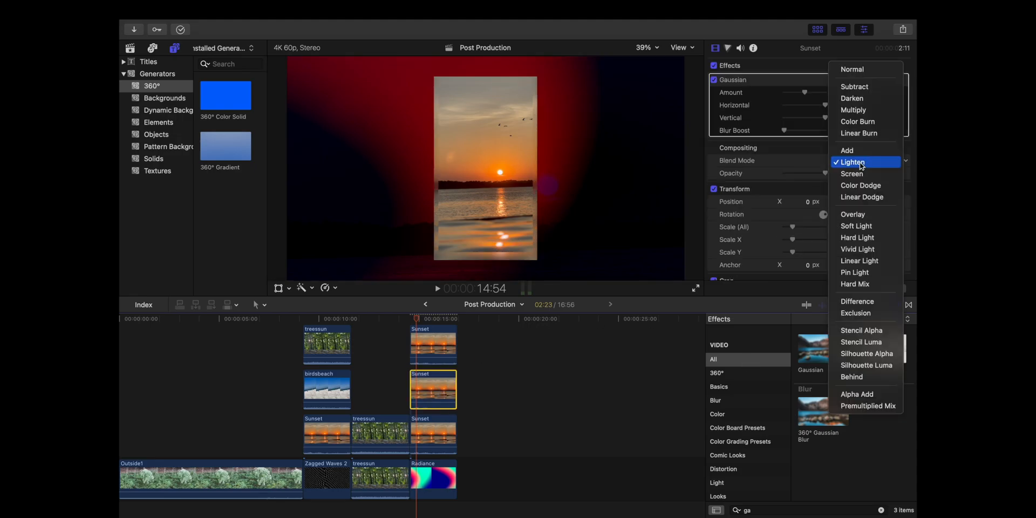
pyautogui.click(863, 191)
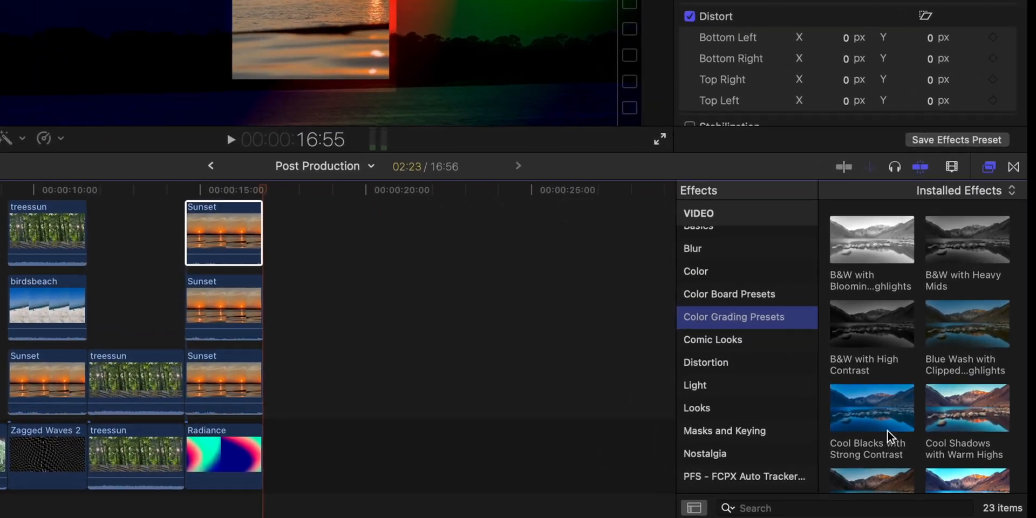
# - Browse the color grading and Stylize effects and apply the Camcorder effect to the topmost Sunset clip
pyautogui.scroll(-1, 949, 402)
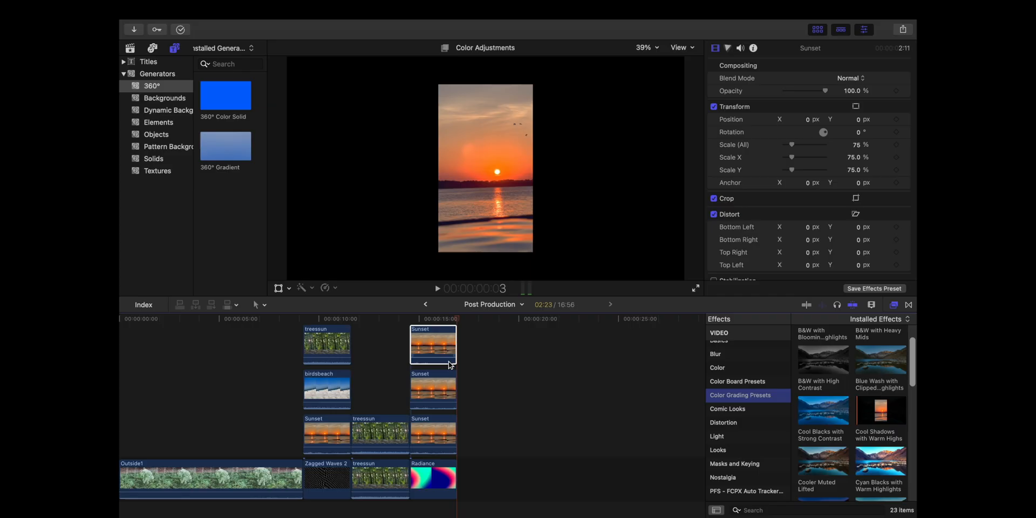
pyautogui.click(395, 347)
pyautogui.press('space')
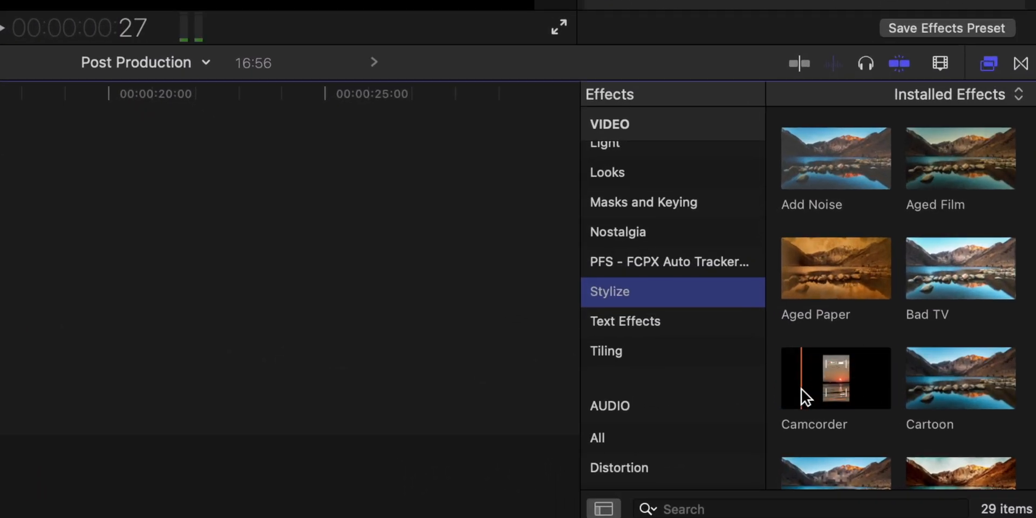
pyautogui.moveTo(843, 398); pyautogui.dragTo(400, 364)
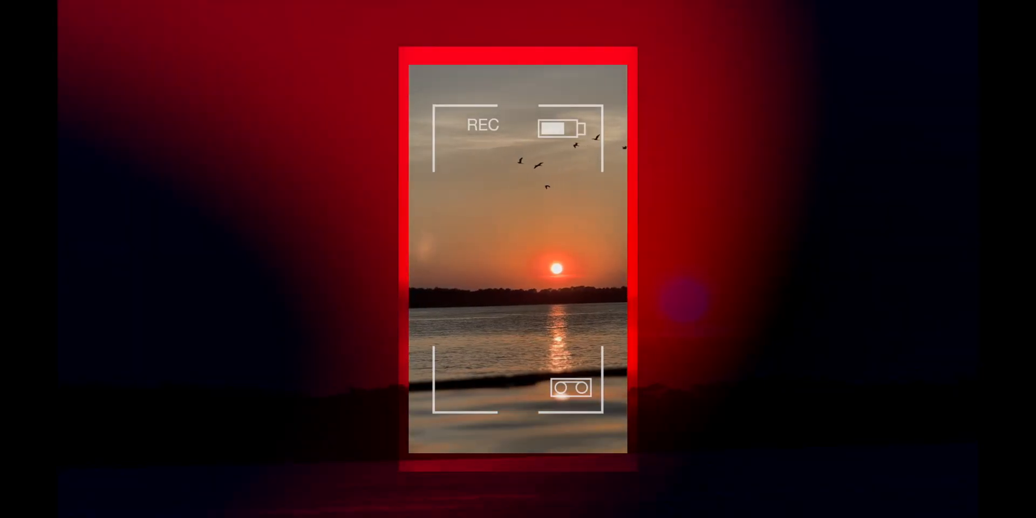